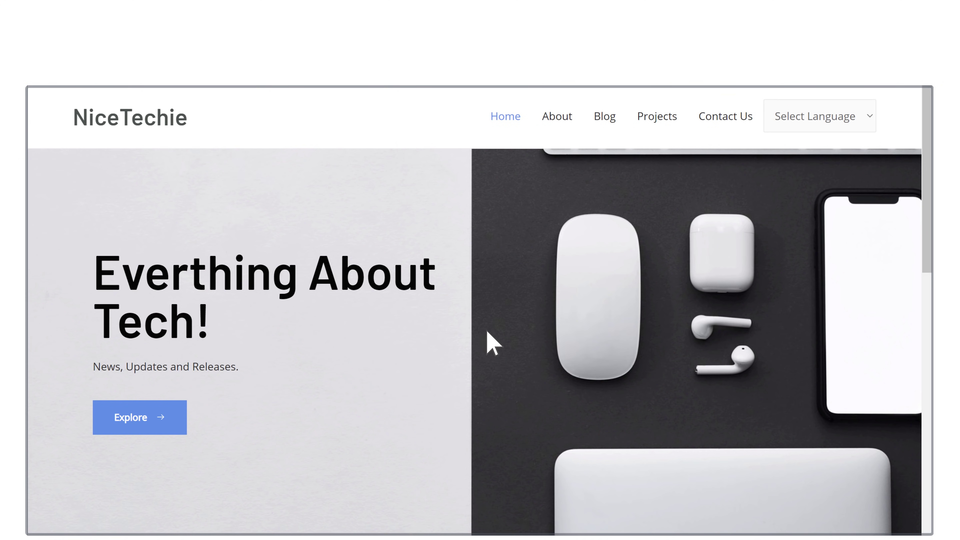
# - Preview the GTranslate demo site in Arabic, then go back to the WordPress dashboard
pyautogui.click(869, 125)
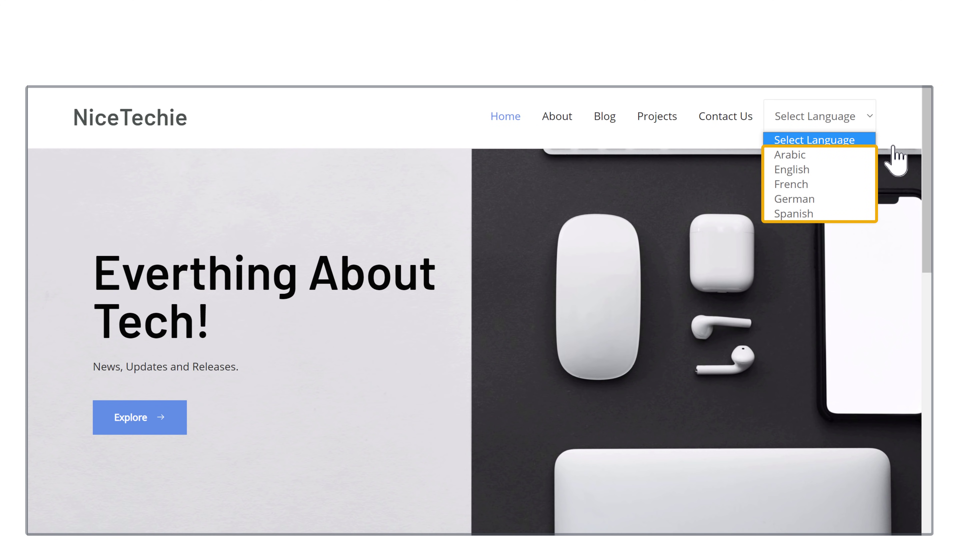
pyautogui.click(793, 158)
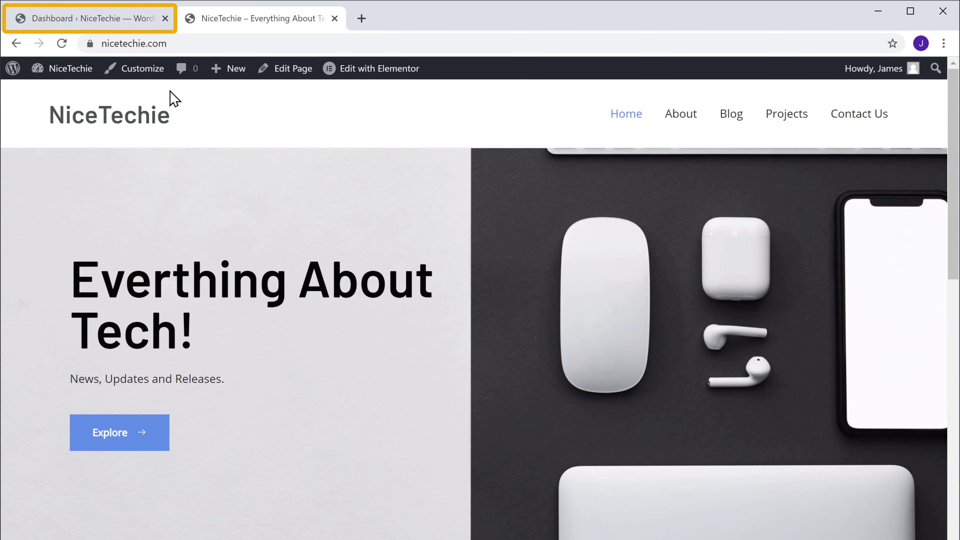
pyautogui.click(95, 29)
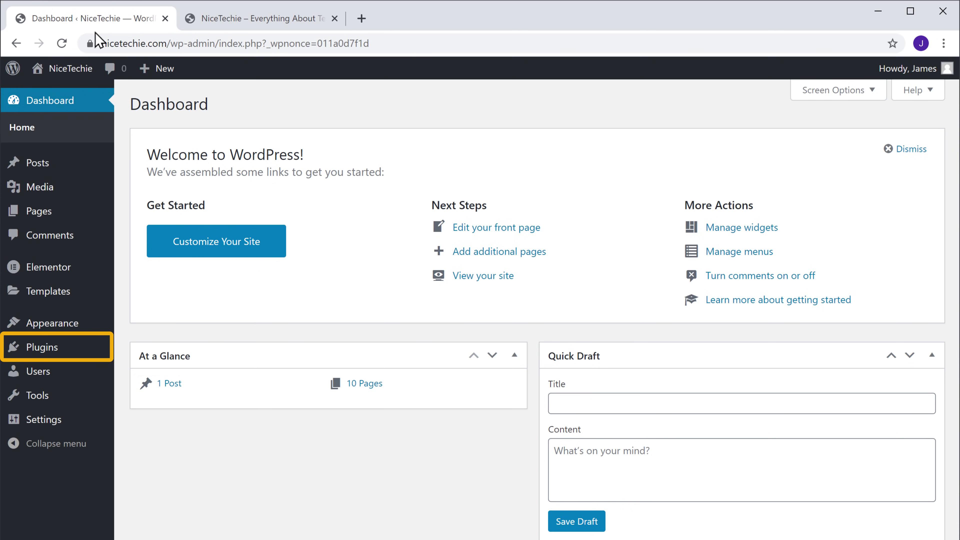
# - Search for GTranslate under Plugins > Add New, then install and activate it
pyautogui.moveTo(44, 358)
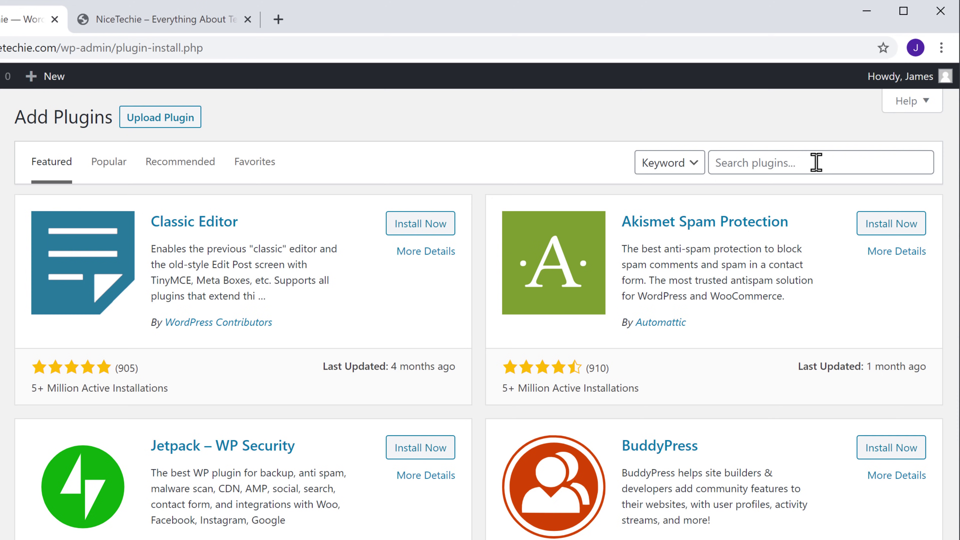
pyautogui.click(834, 144)
pyautogui.write('GTranslate')
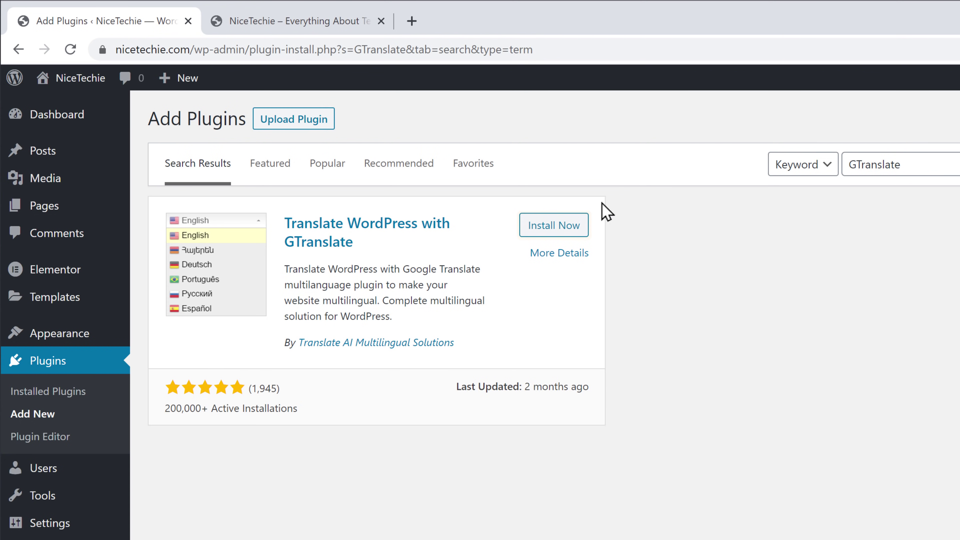
pyautogui.click(548, 231)
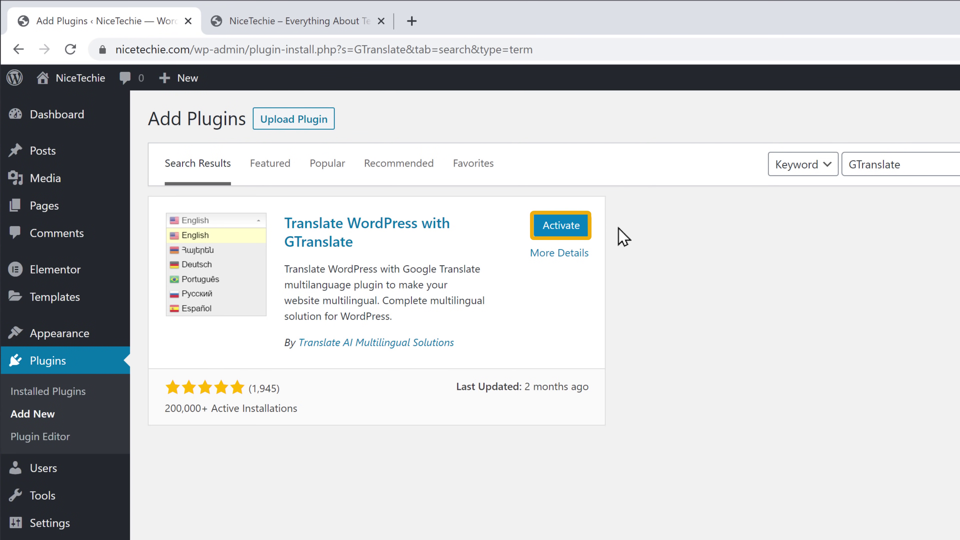
pyautogui.click(562, 235)
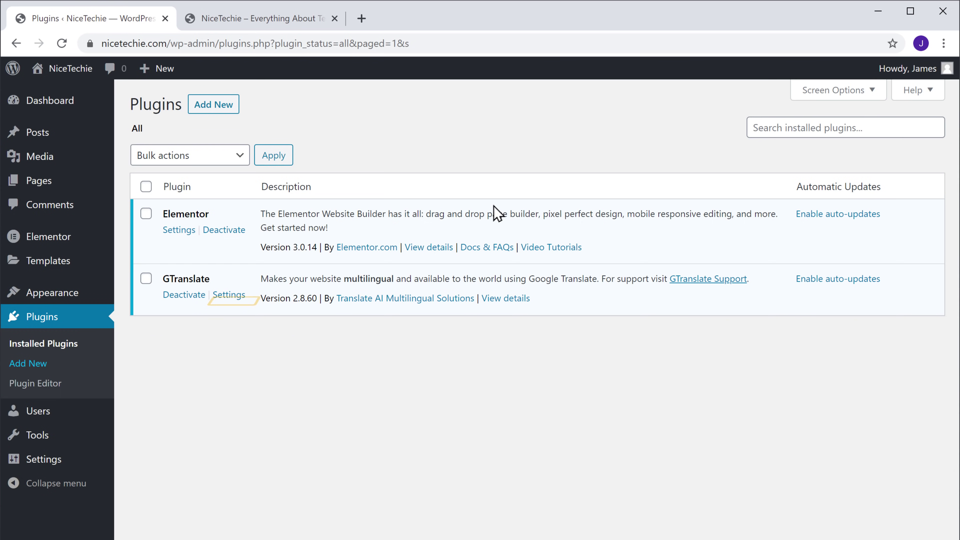
# - Offer Arabic, French, German and Spanish in GTranslate, show it in the Primary Menu, and save
pyautogui.click(228, 294)
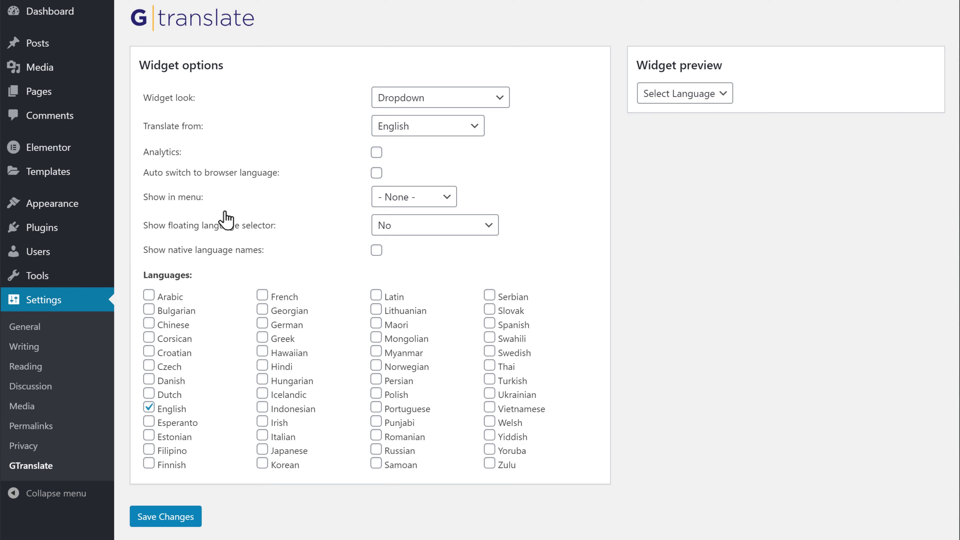
pyautogui.scroll(-1, 171, 272)
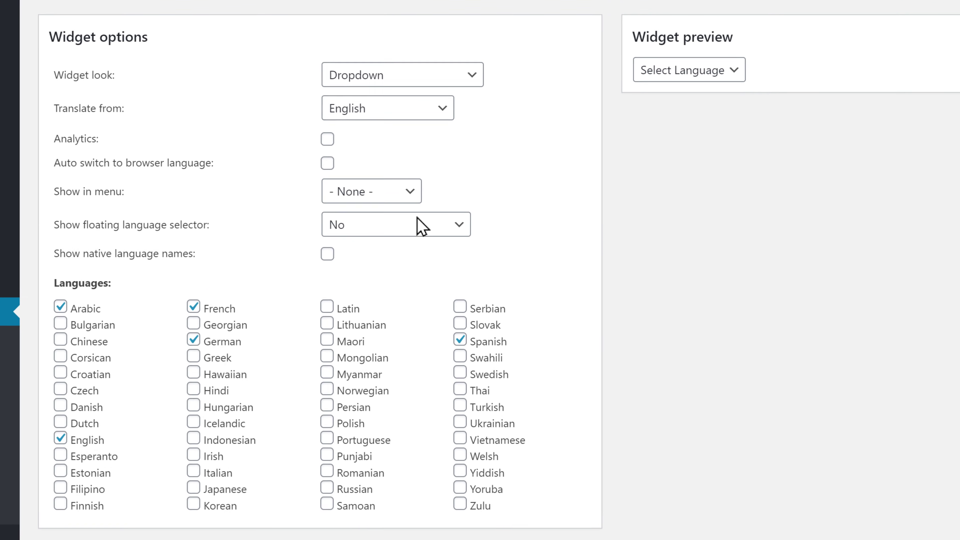
pyautogui.click(408, 198)
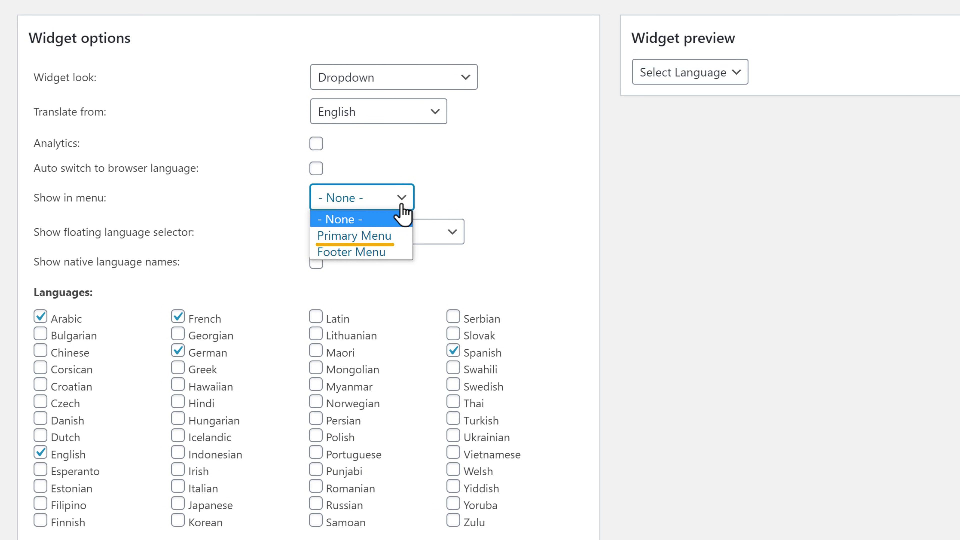
pyautogui.click(352, 242)
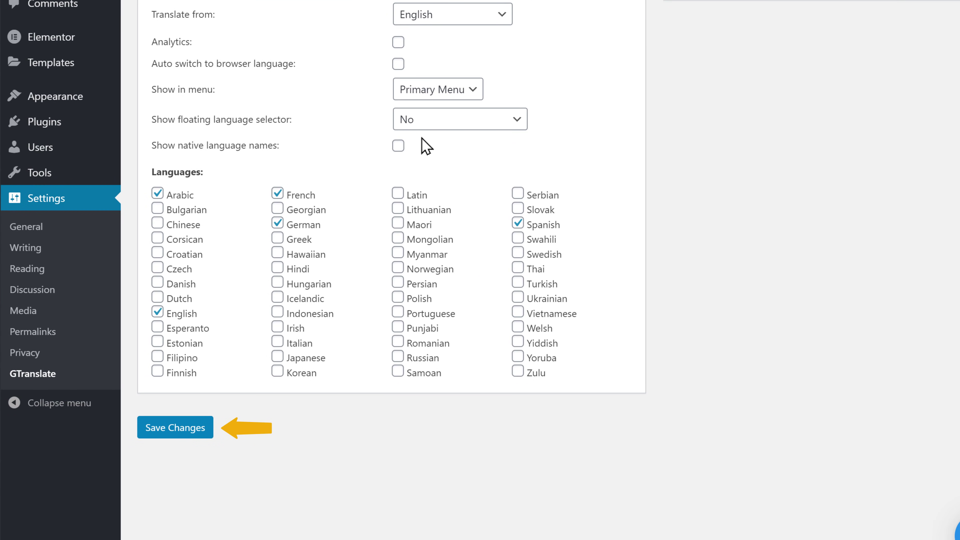
pyautogui.click(162, 435)
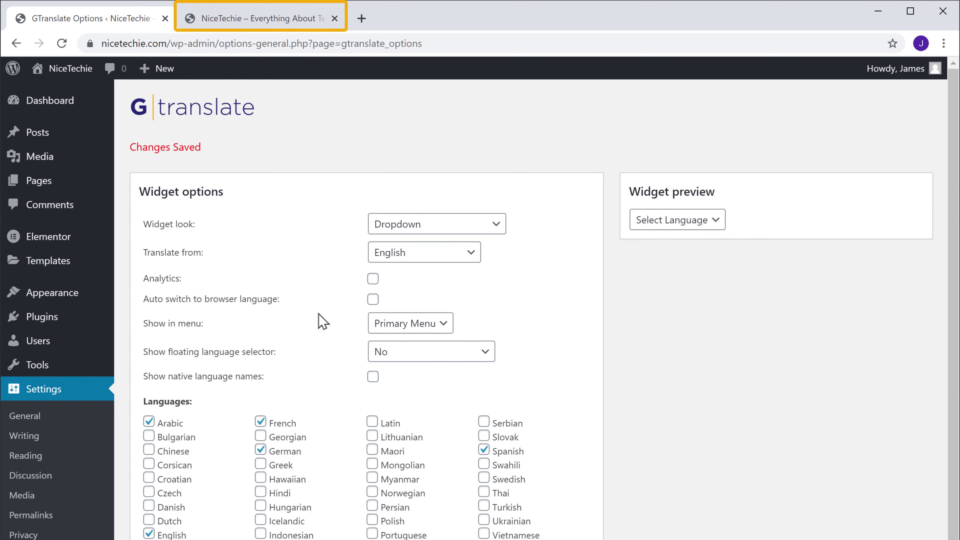
# - Reload the NiceTechie homepage, translate it to Arabic with the menu's language dropdown, and scroll through it
pyautogui.click(267, 24)
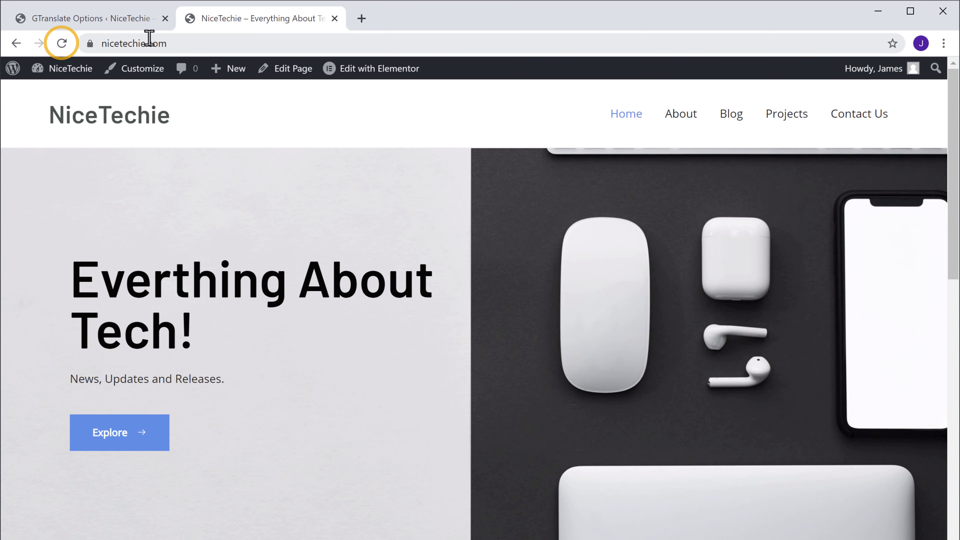
pyautogui.click(65, 44)
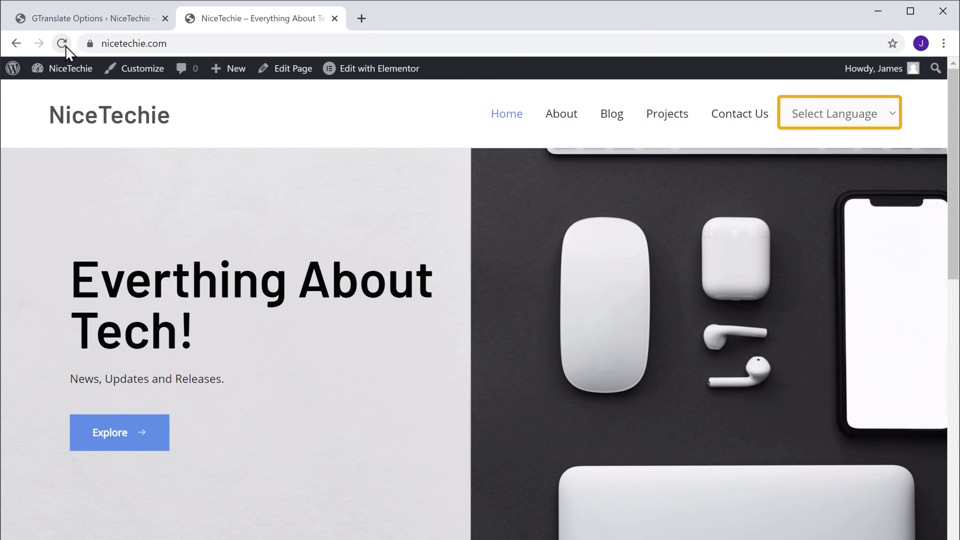
pyautogui.click(893, 129)
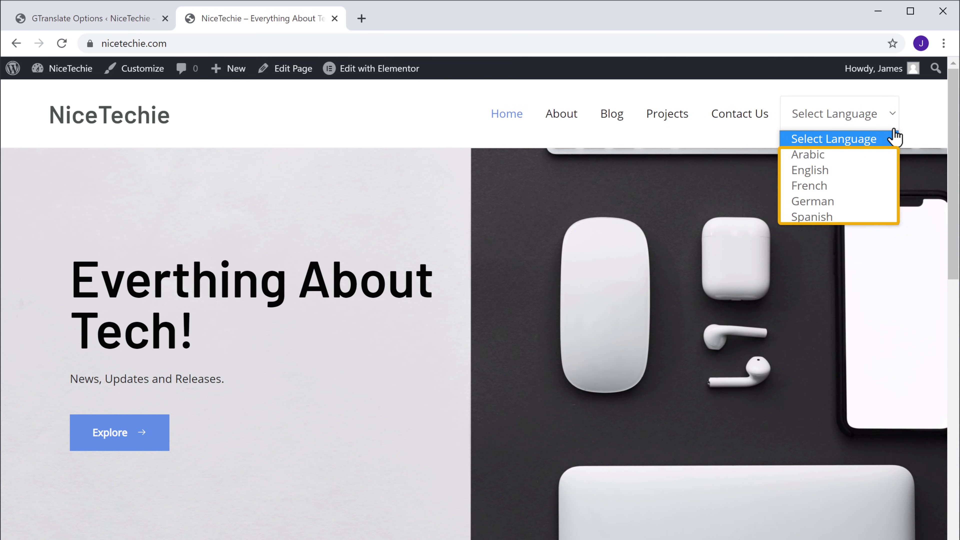
pyautogui.click(808, 154)
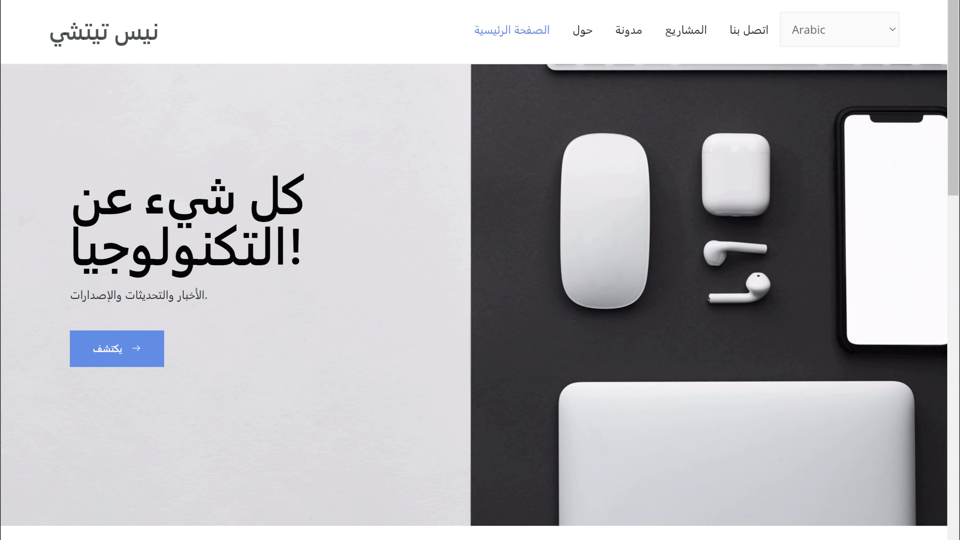
pyautogui.scroll(-15, 480, 269)
pyautogui.scroll(-18, 480, 270)
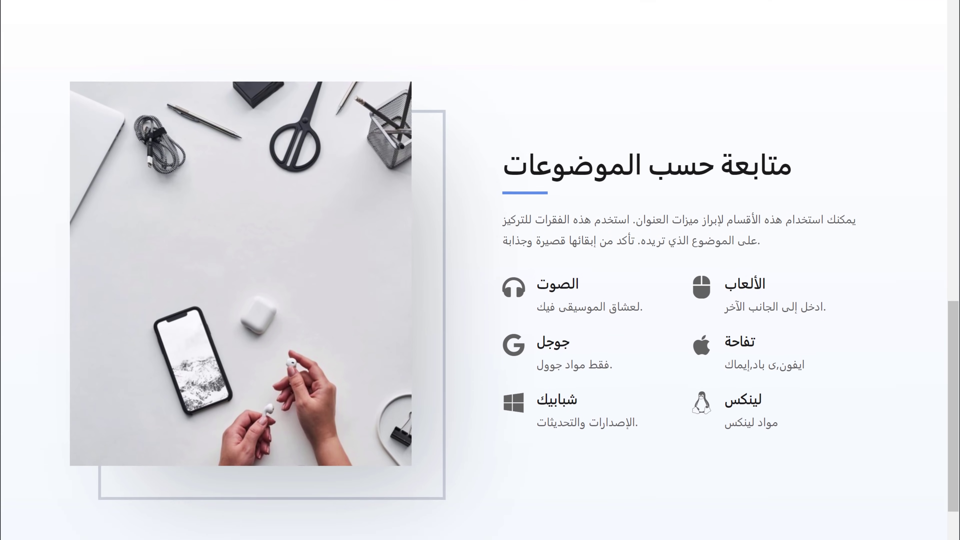
pyautogui.scroll(3, 479, 270)
pyautogui.scroll(20, 479, 270)
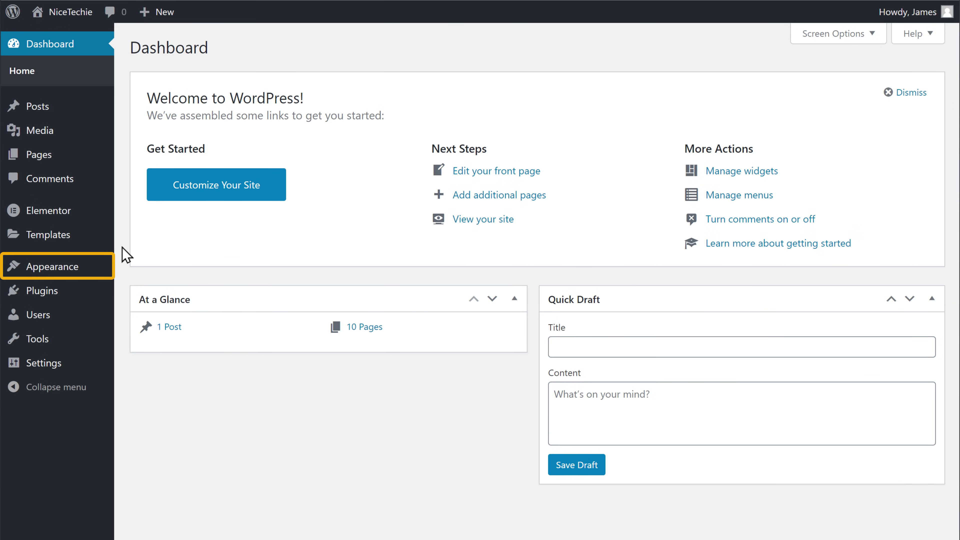
# - On the Widgets page, place the GTranslate widget into Footer Widget Area 4 and finish
pyautogui.moveTo(52, 278)
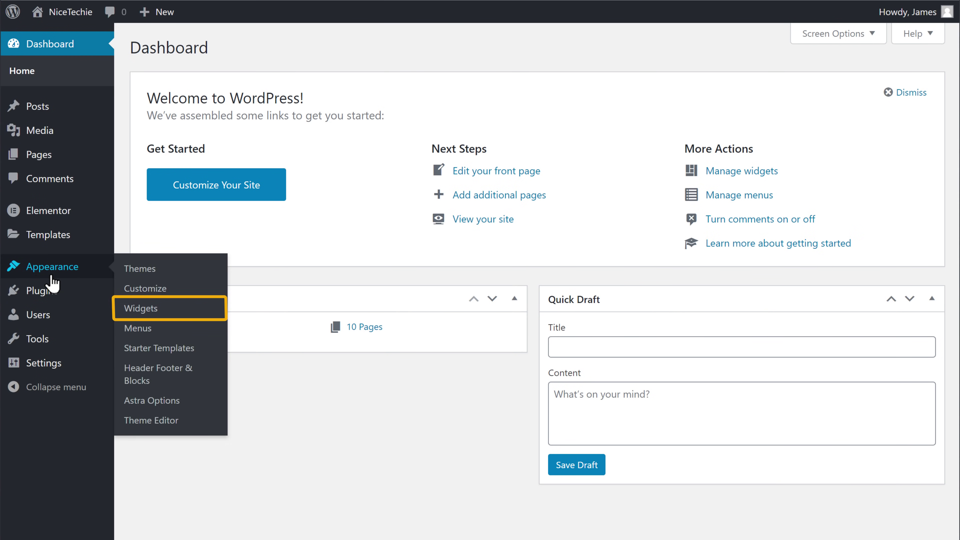
pyautogui.click(139, 313)
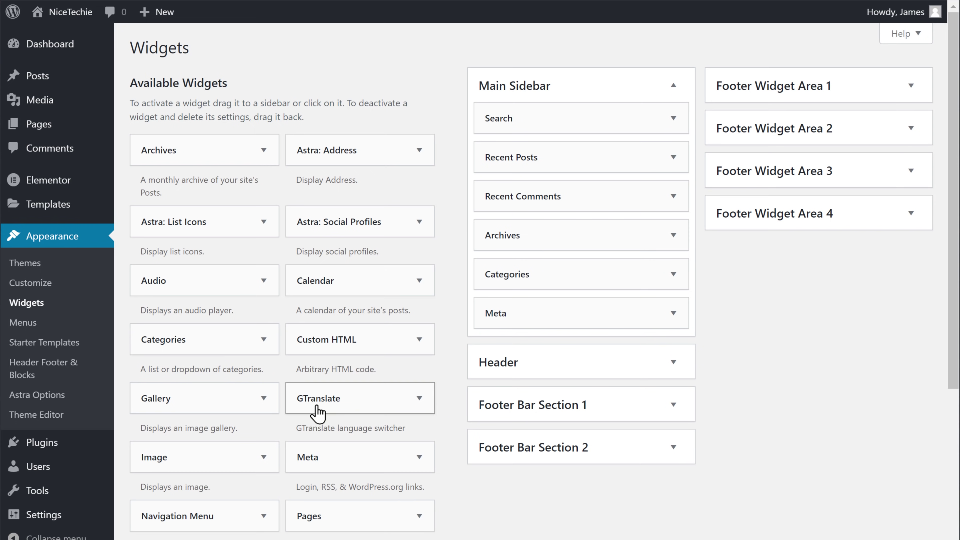
pyautogui.moveTo(354, 408); pyautogui.dragTo(760, 254)
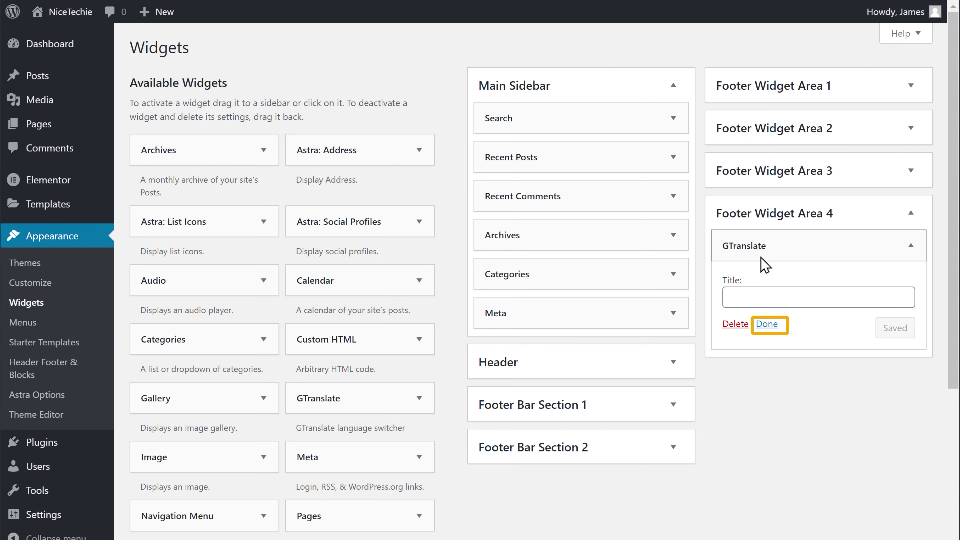
pyautogui.click(766, 324)
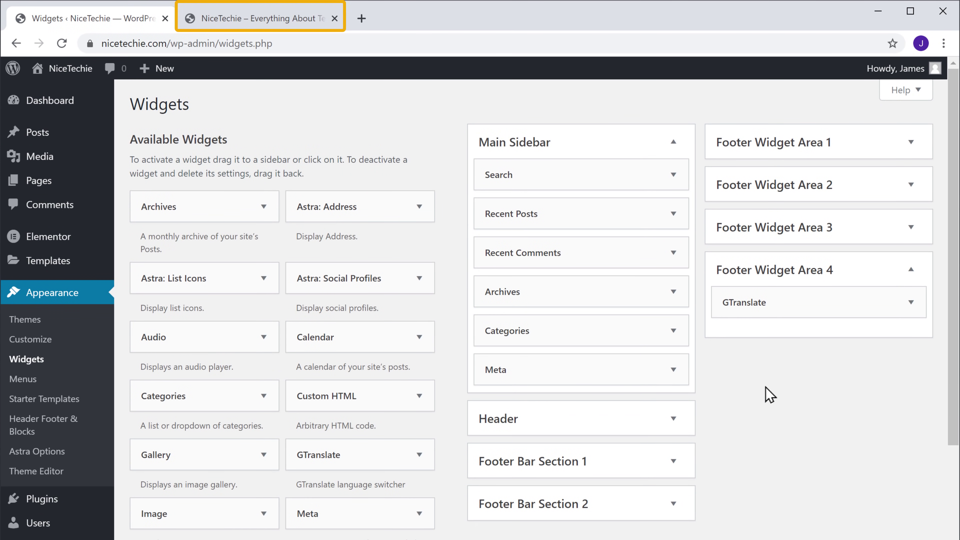
# - Reload the NiceTechie homepage with the footer in view to show its language dropdown
pyautogui.click(261, 19)
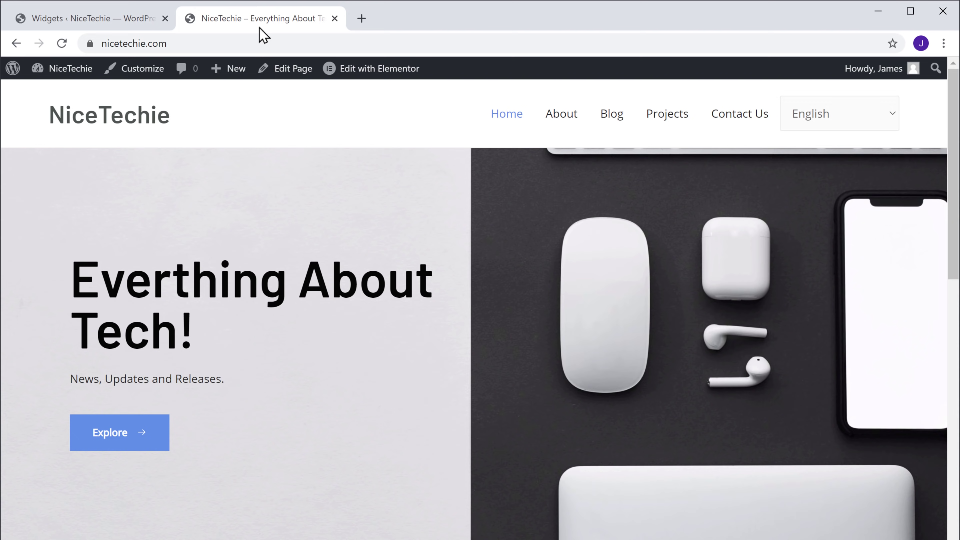
pyautogui.press('pagedown')
pyautogui.press('pagedown')
pyautogui.press('pagedown')
pyautogui.press('pagedown')
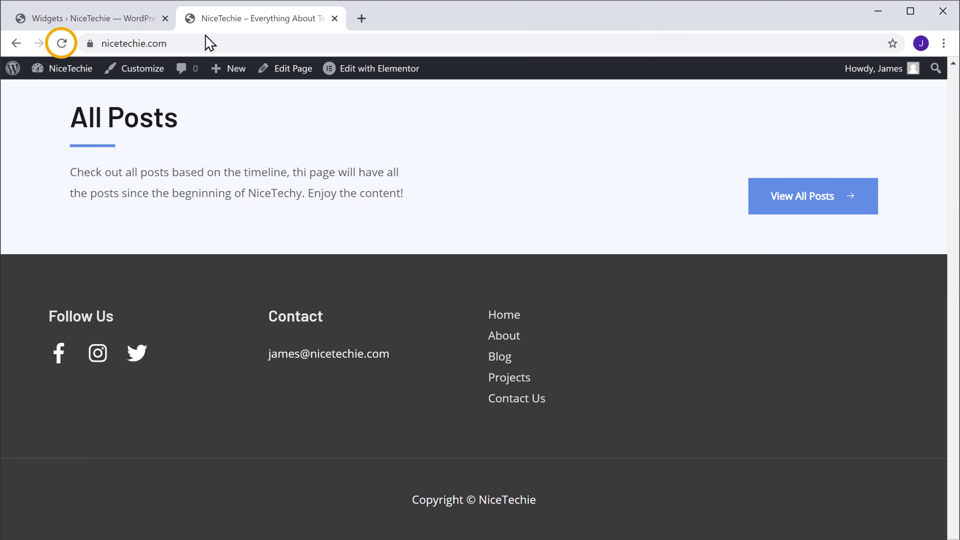
pyautogui.click(63, 44)
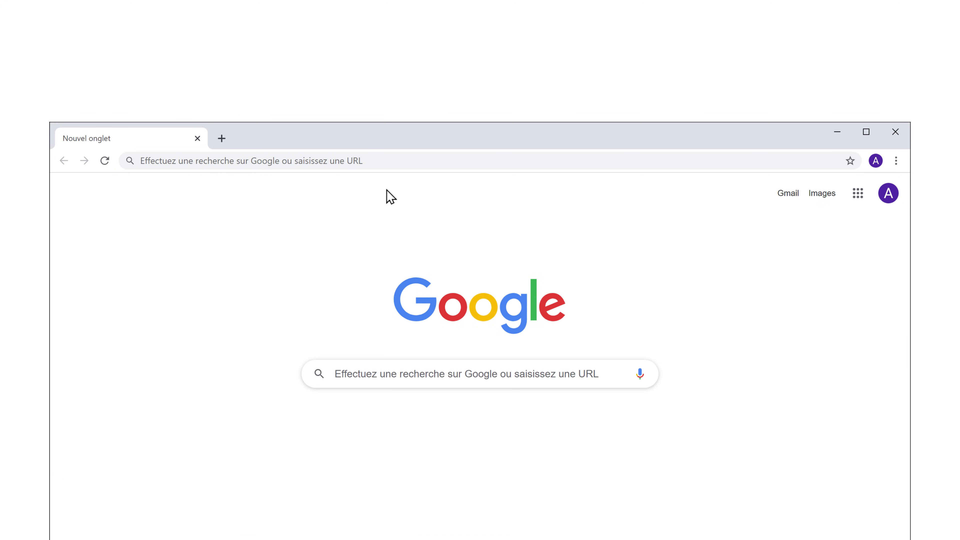
# - Load nicetechie.com in the French-language browser
pyautogui.click(372, 160)
pyautogui.write('nicetechie.com')
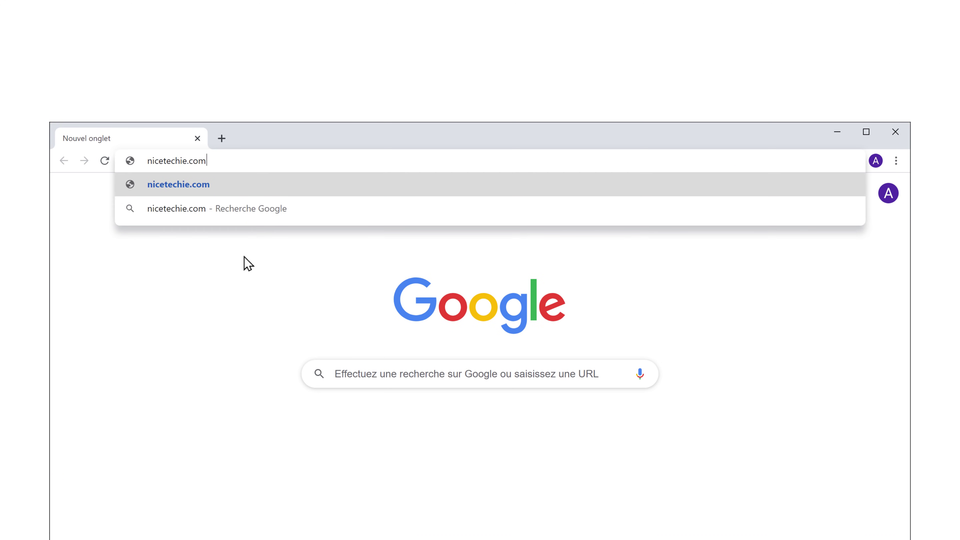
pyautogui.press('Return')
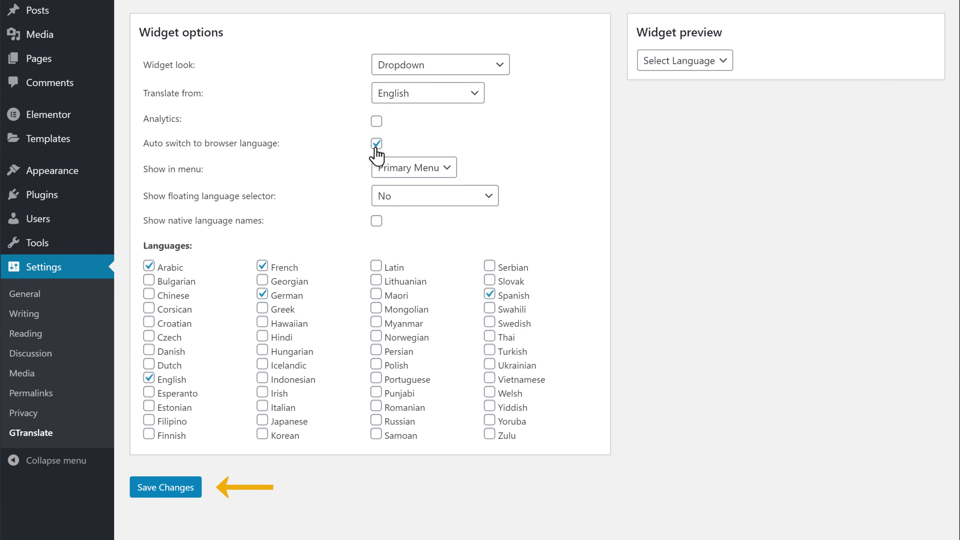
# - Save the GTranslate options with Auto switch to browser language ticked
pyautogui.click(159, 492)
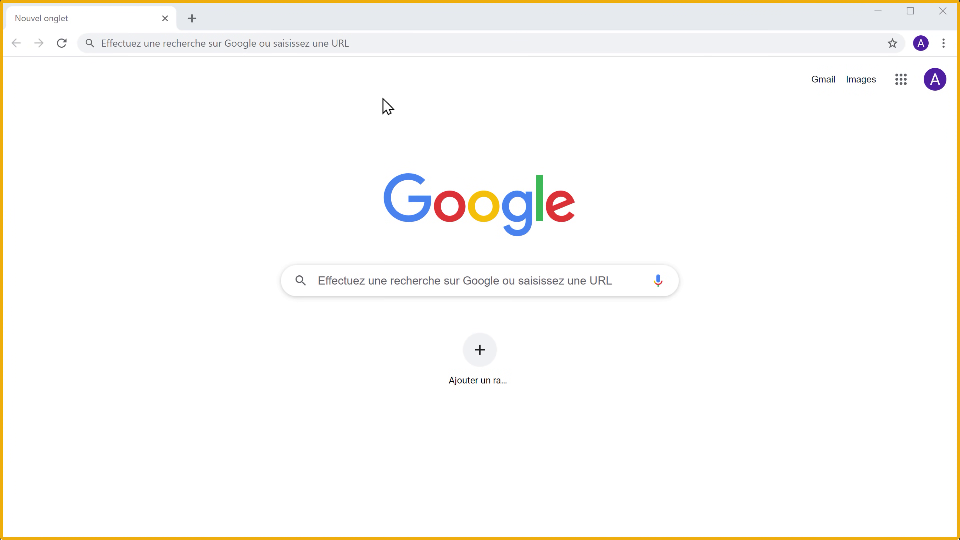
# - Open nicetechie.com in the French browser and scroll through the automatically French-translated page
pyautogui.click(362, 44)
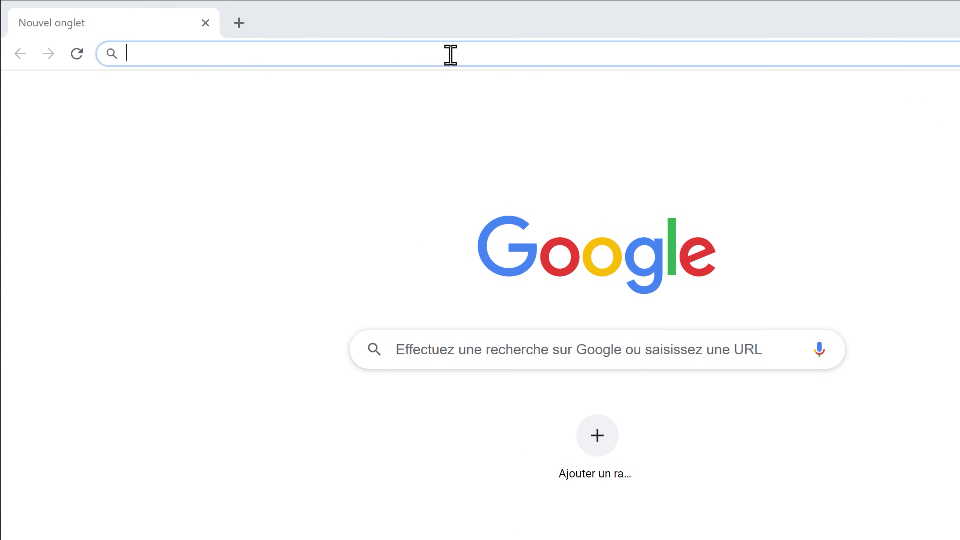
pyautogui.write('nicetechie.com')
pyautogui.press('Return')
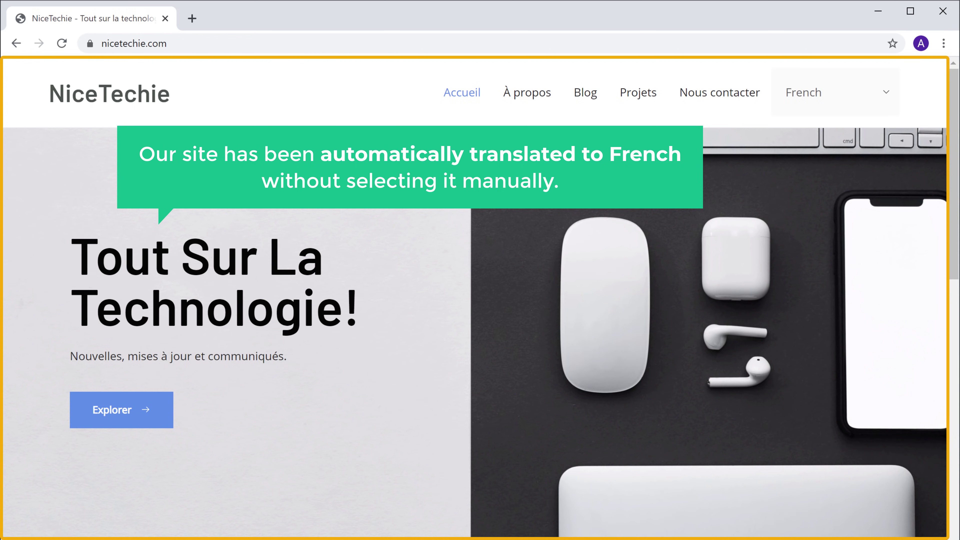
pyautogui.scroll(-15, 29, 510)
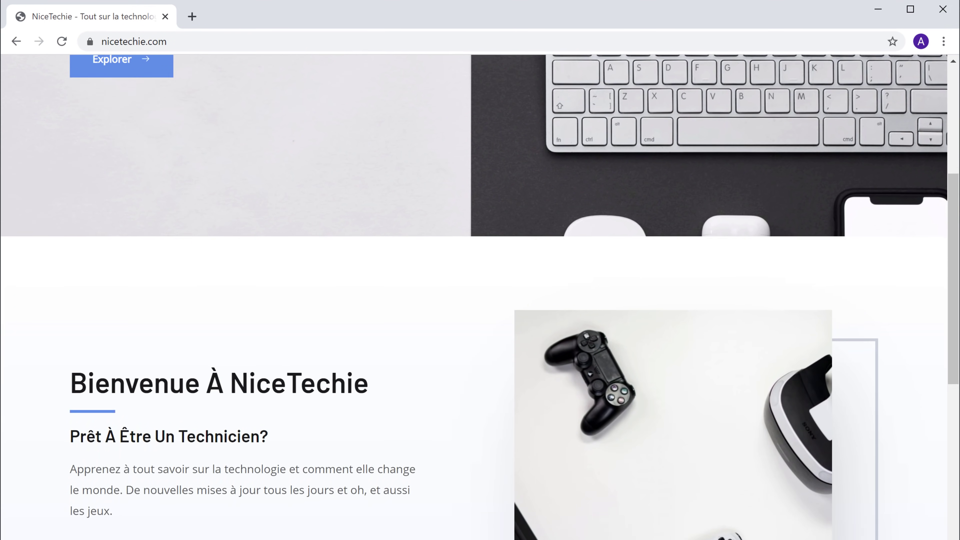
pyautogui.scroll(-10, 29, 510)
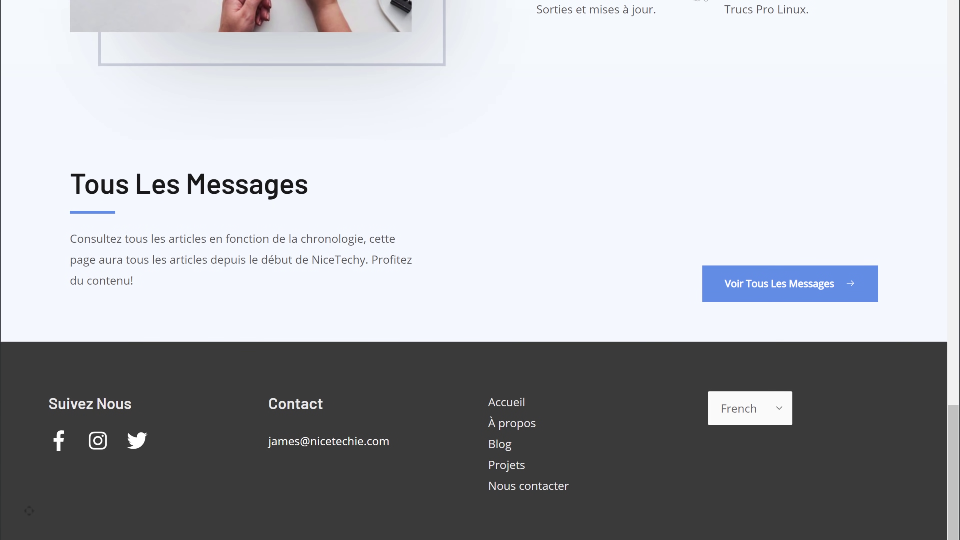
pyautogui.scroll(15, 27, 492)
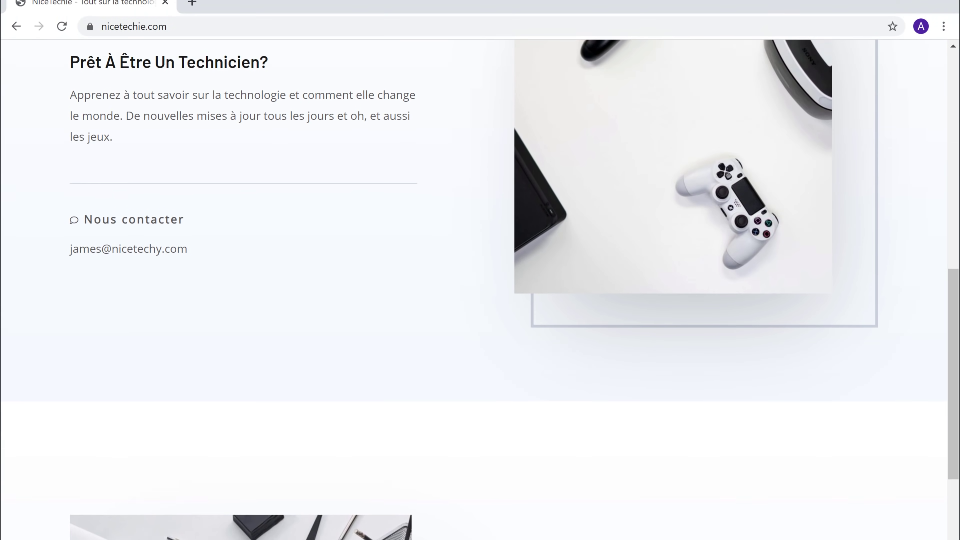
pyautogui.scroll(6, 480, 299)
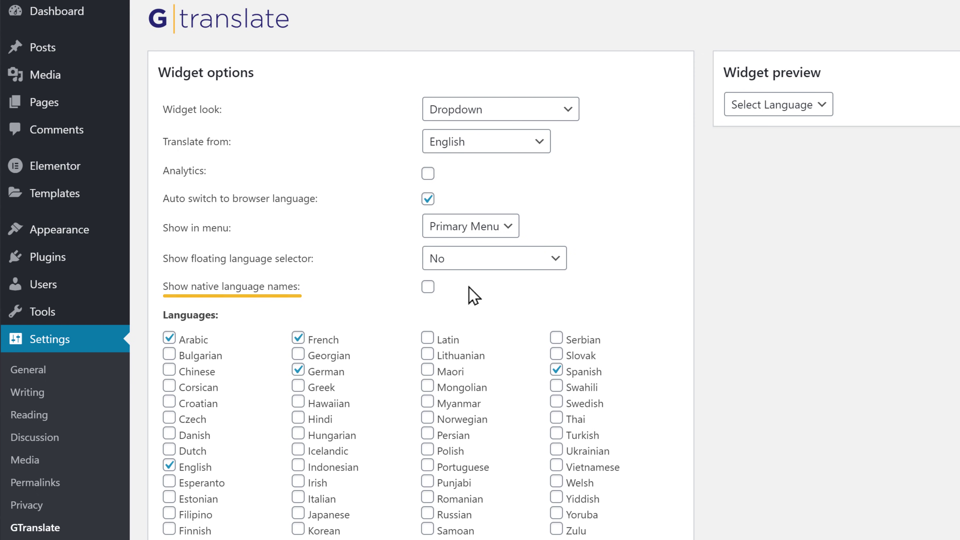
# - Enable Show native language names, save, and check the homepage list shows Français and Deutsch
pyautogui.click(427, 288)
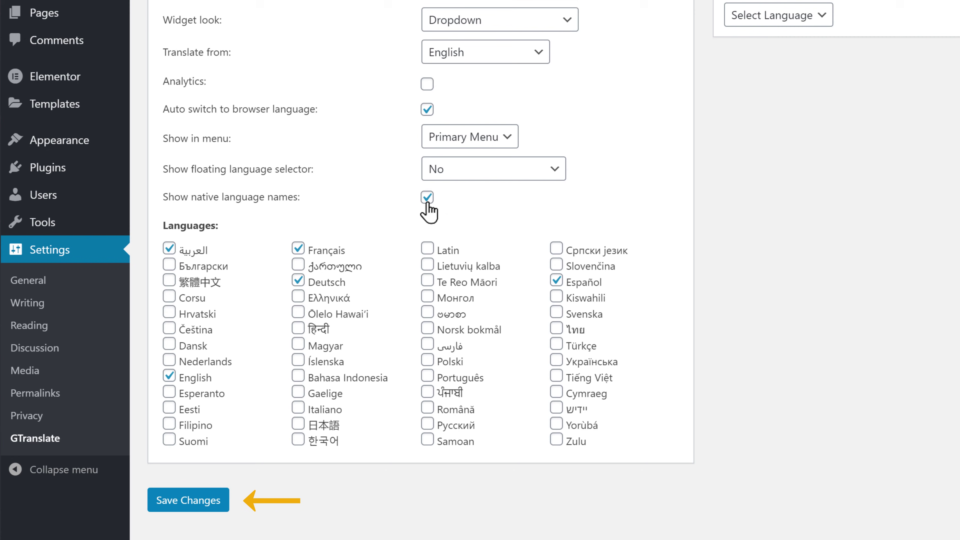
pyautogui.click(187, 507)
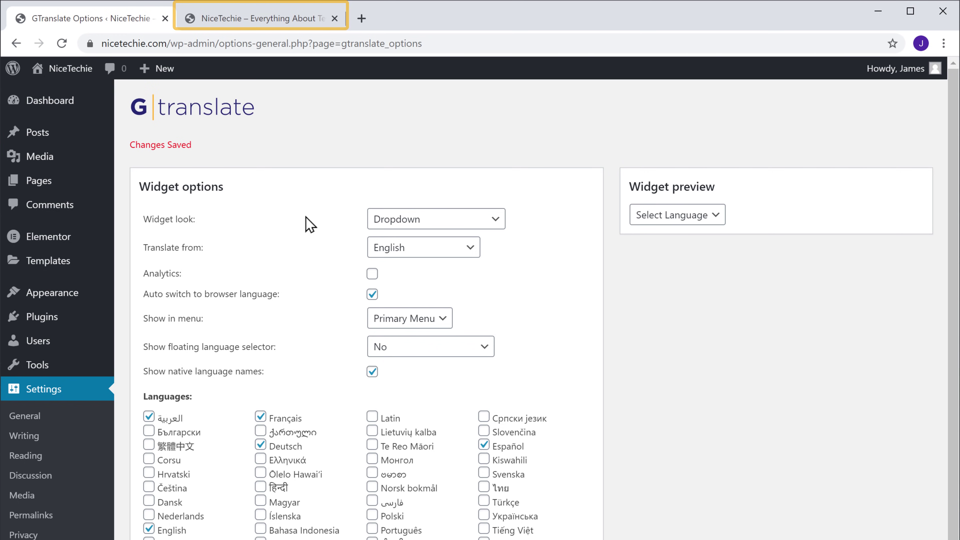
pyautogui.click(259, 24)
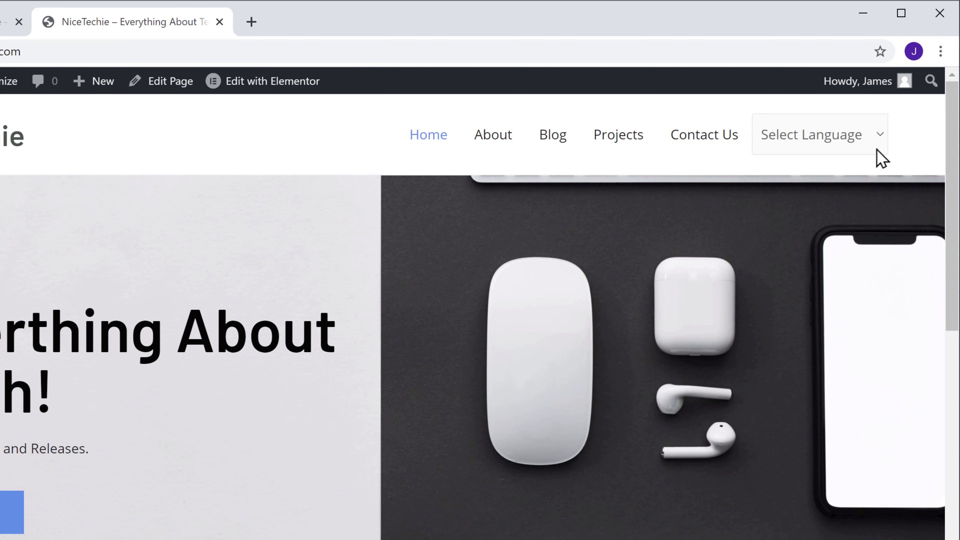
pyautogui.click(877, 150)
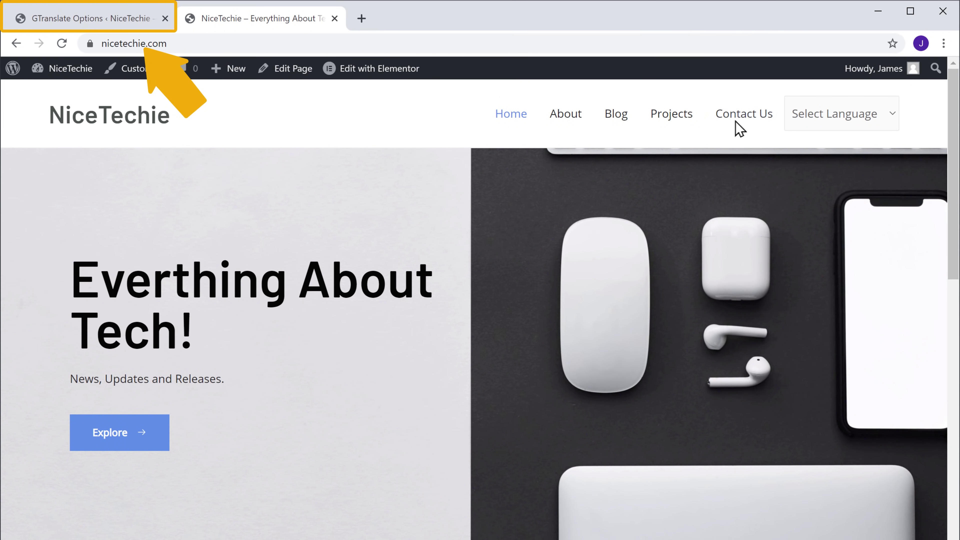
# - Set the GTranslate widget look to Nice dropdown with flags and save it
pyautogui.click(73, 26)
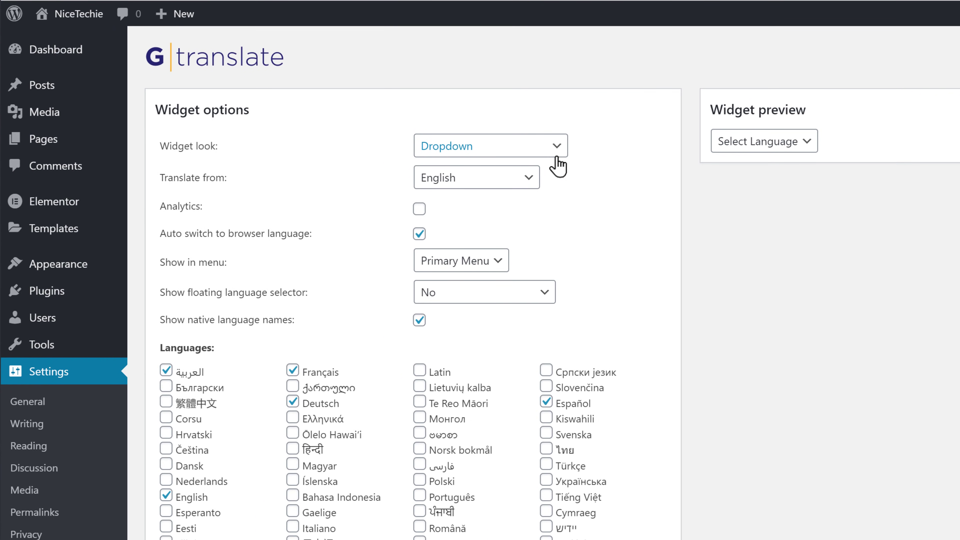
pyautogui.click(556, 157)
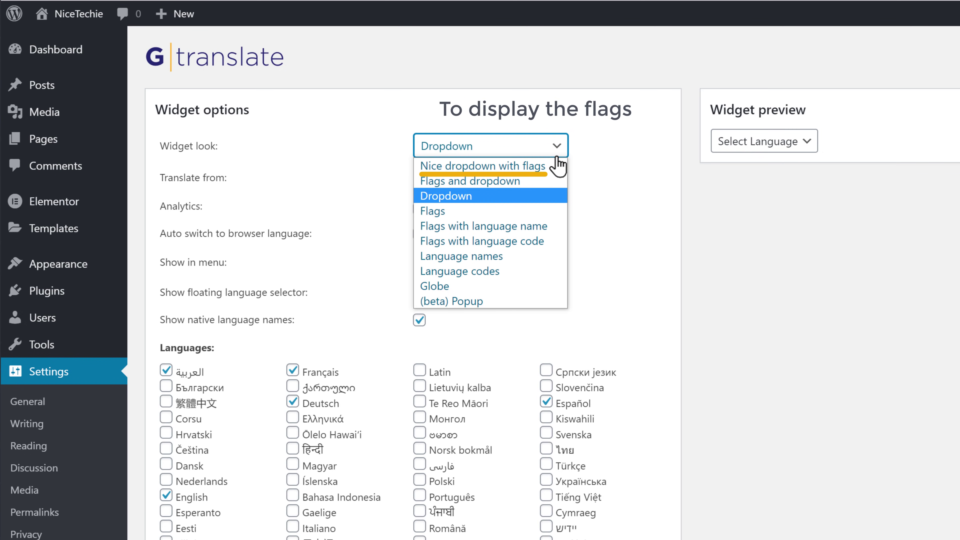
pyautogui.click(464, 171)
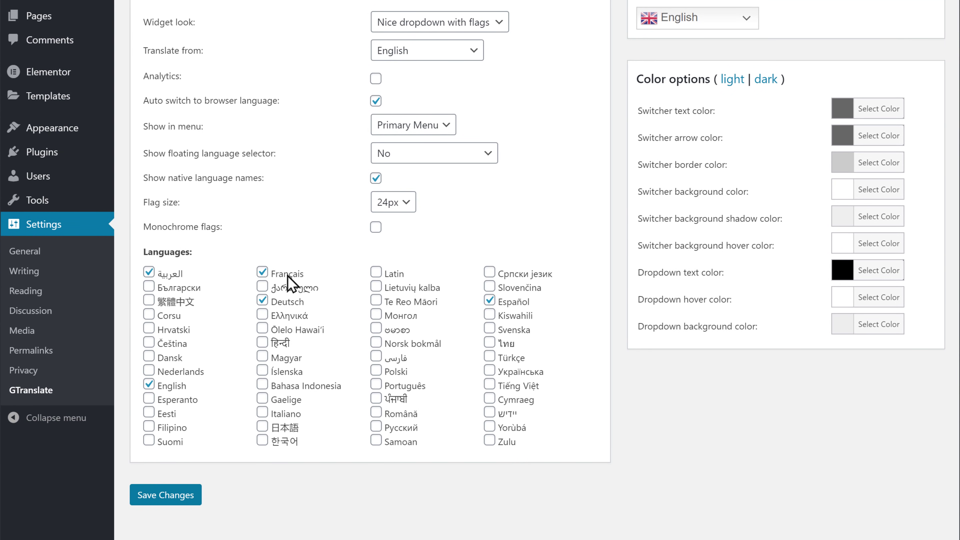
pyautogui.click(156, 501)
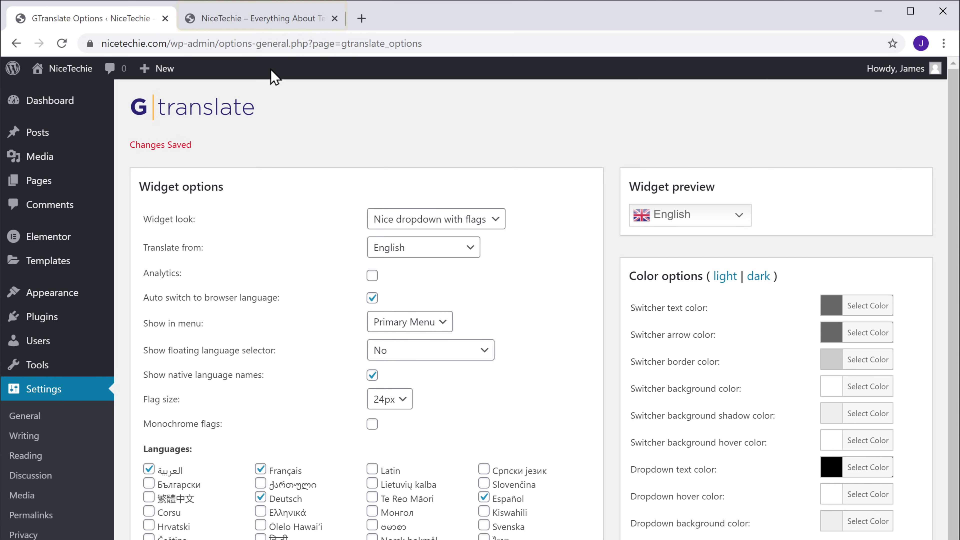
# - Reload the NiceTechie homepage and check its menu's flag dropdown lists English, Français, Deutsch and Español
pyautogui.click(258, 26)
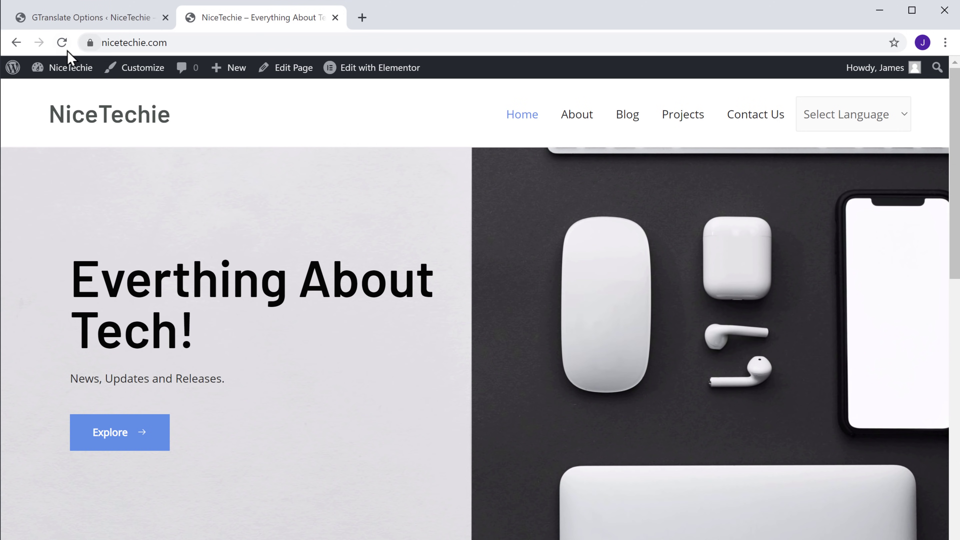
pyautogui.click(63, 42)
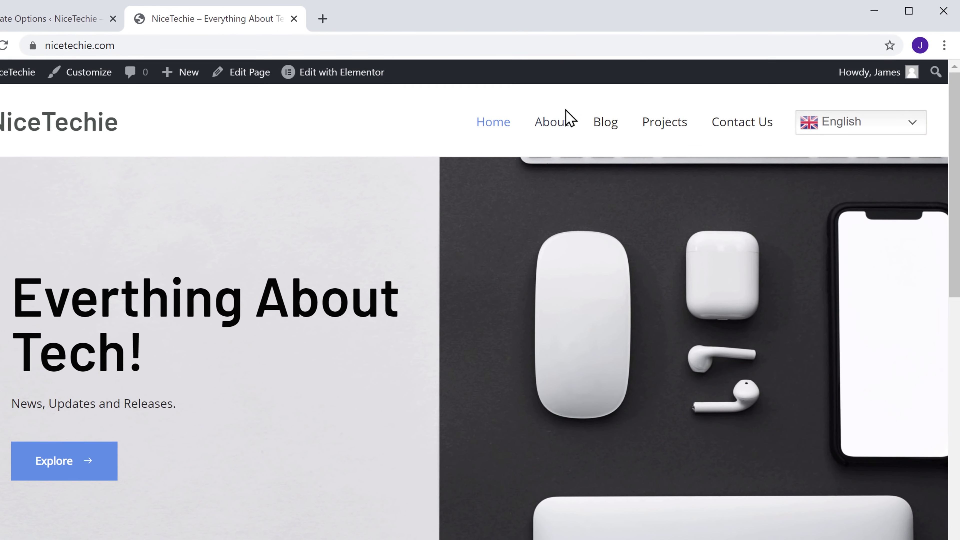
pyautogui.click(914, 133)
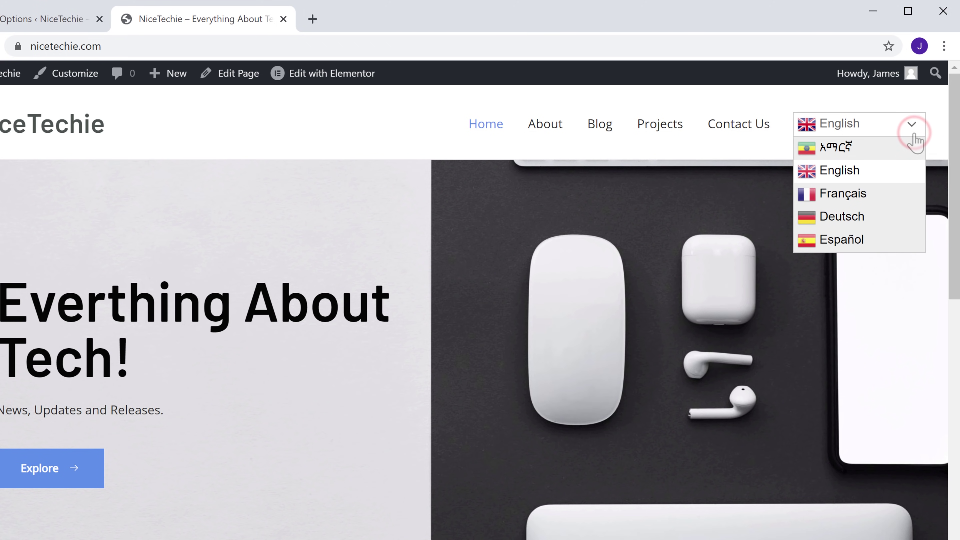